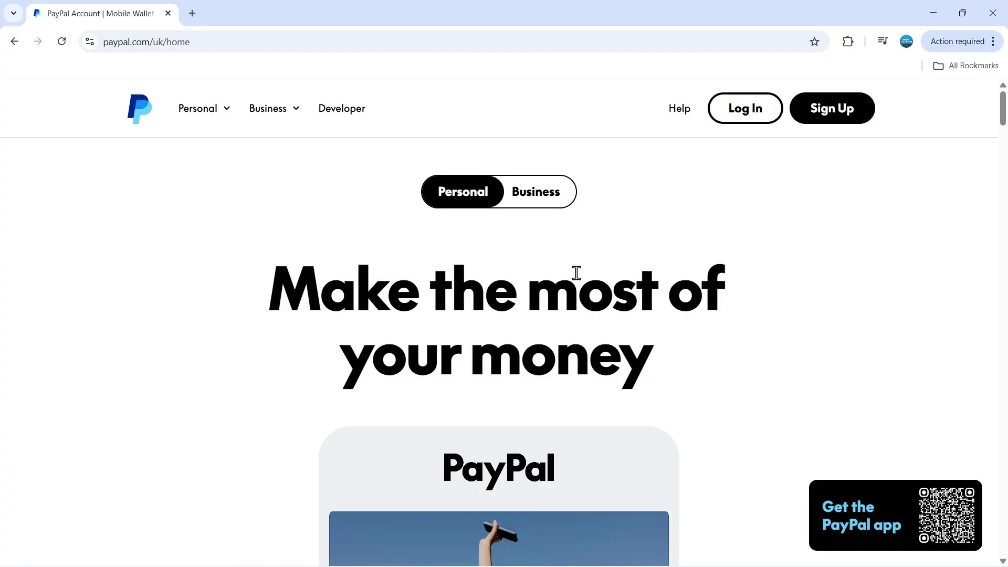
# Reach the Third-party cookies page through Chrome Settings > Privacy and security
pyautogui.click(994, 42)
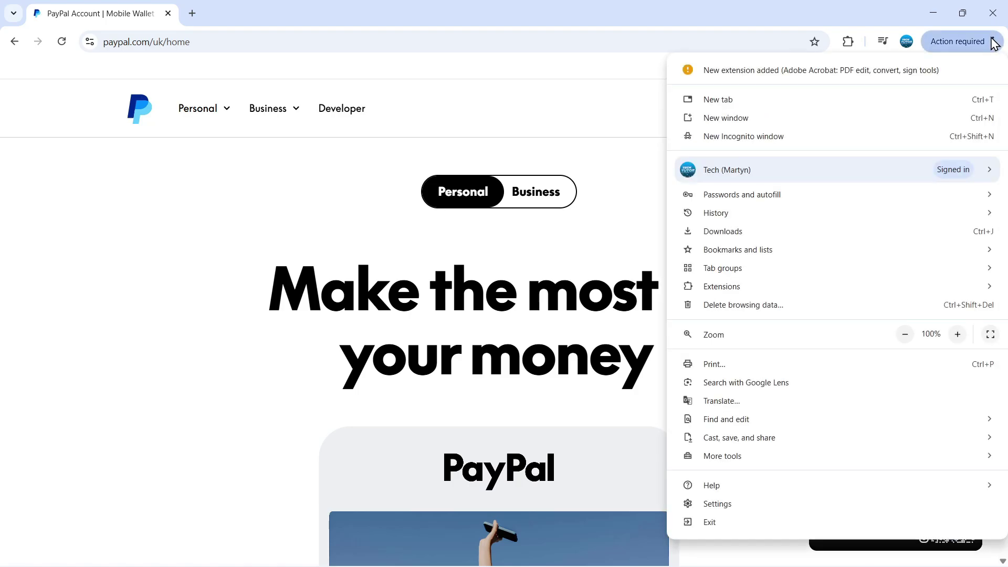
pyautogui.click(804, 509)
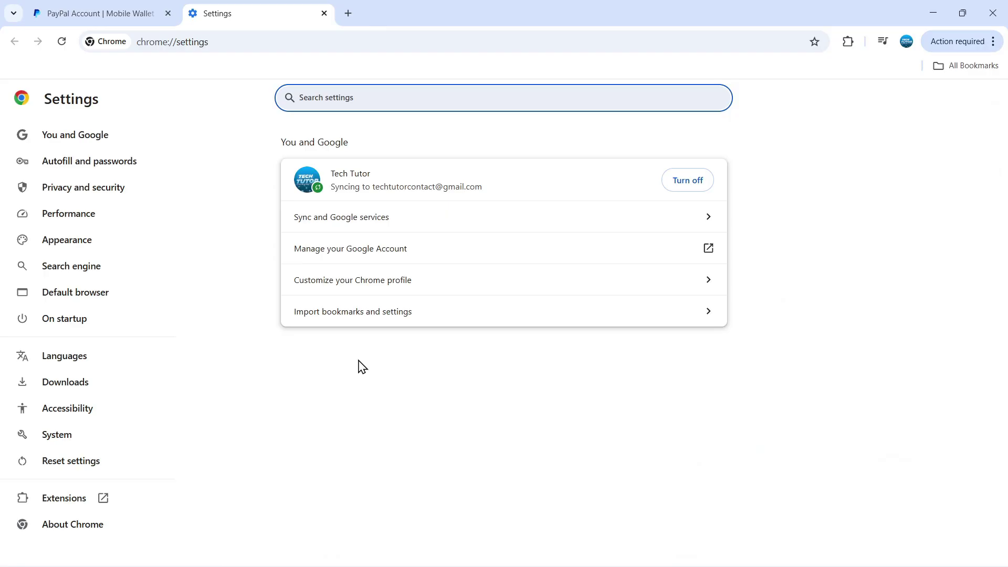
pyautogui.click(131, 194)
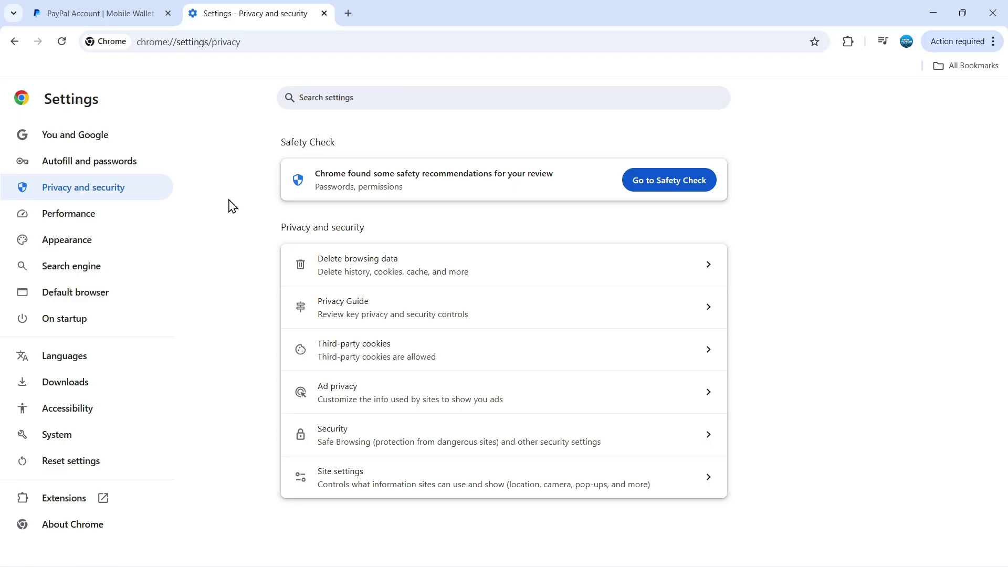
pyautogui.moveTo(284, 223); pyautogui.dragTo(374, 238)
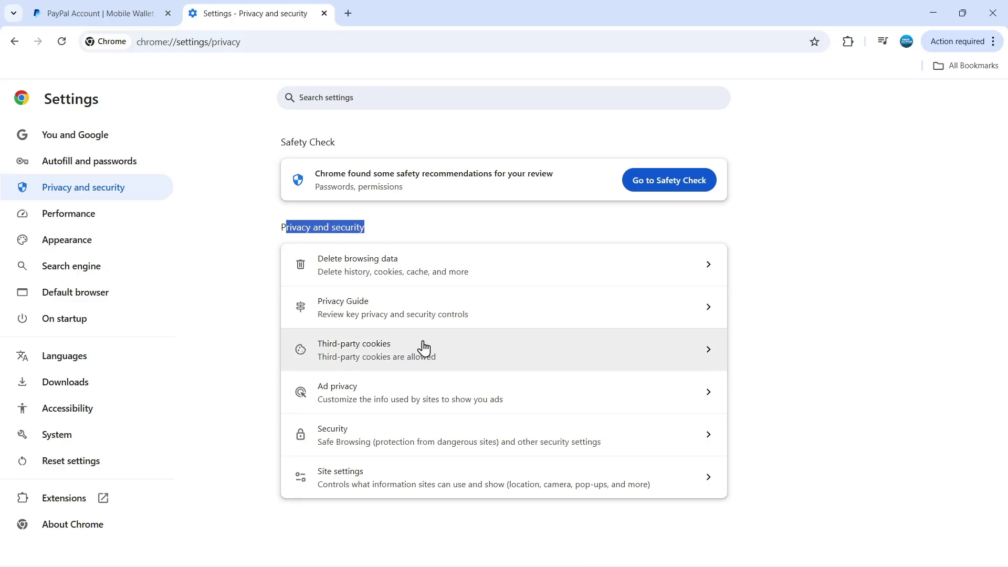
pyautogui.click(482, 361)
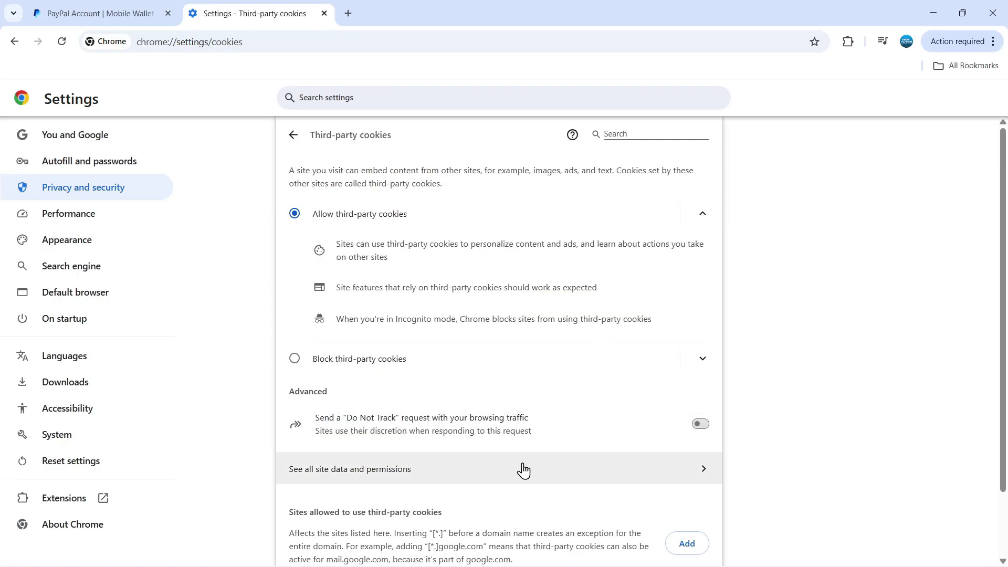
# Show all sites' stored data and filter the list to 'paypal' entries
pyautogui.doubleClick(332, 396)
pyautogui.click(387, 471)
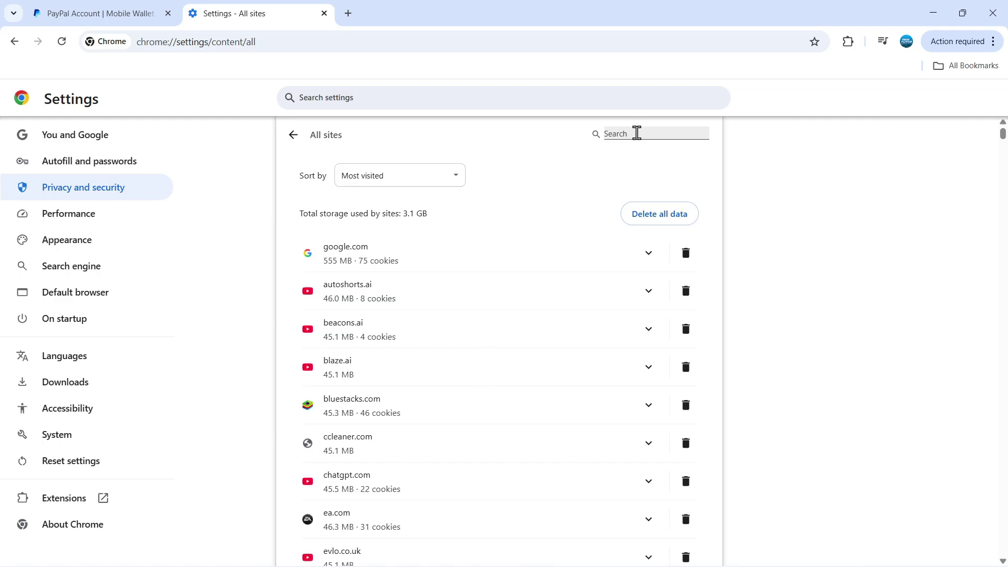
pyautogui.write('paypa')
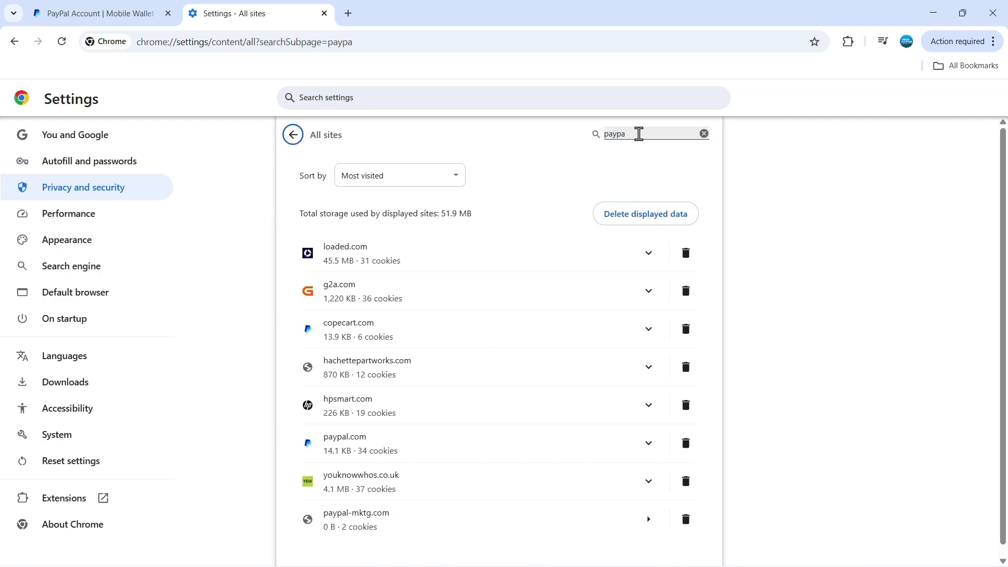
pyautogui.click(639, 134)
pyautogui.write('l')
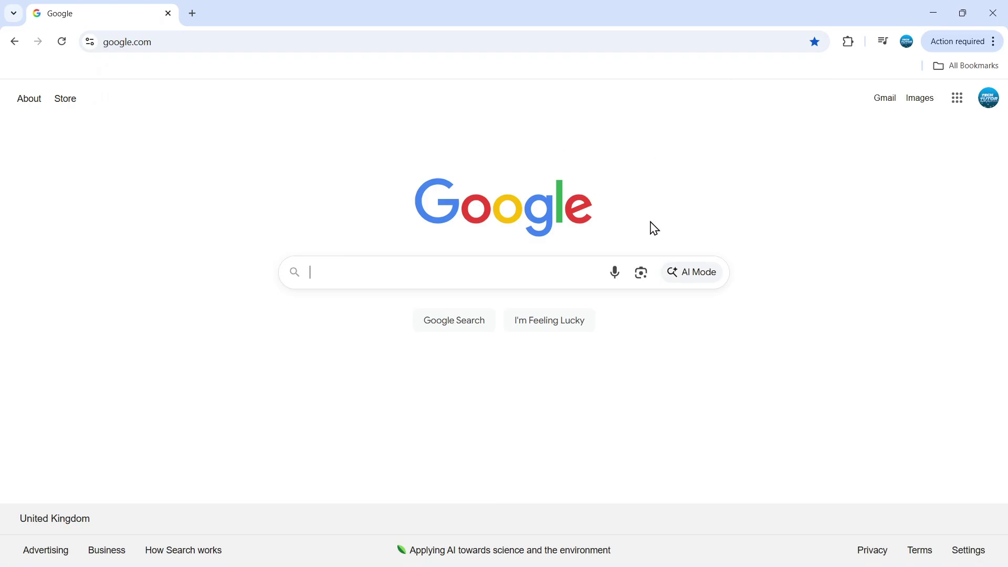
pyautogui.write('paypal customer support')
# Search Google for 'paypal customer support' and go to PayPal's Contact Customer Support help page
pyautogui.press('Return')
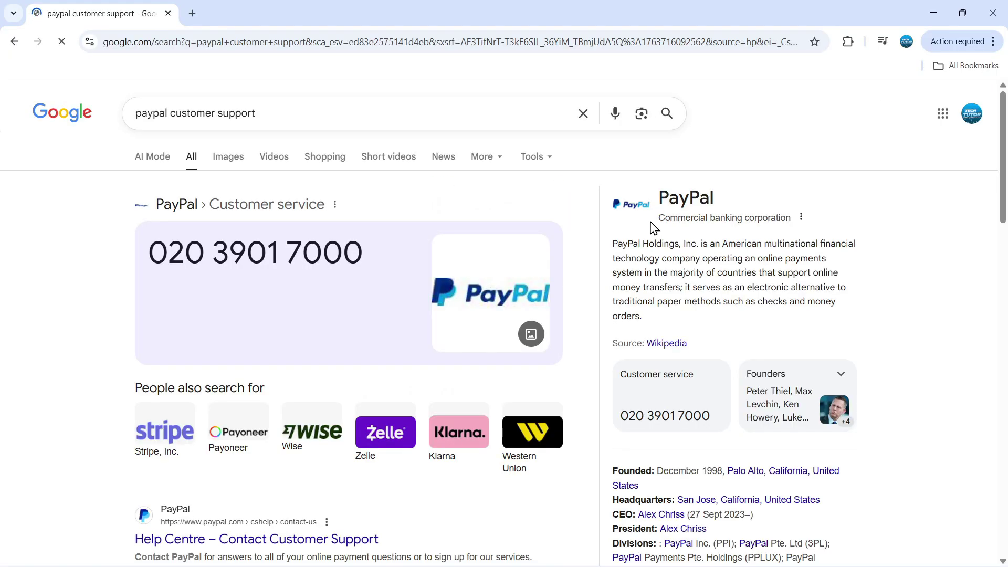
pyautogui.scroll(-1, 612, 322)
pyautogui.scroll(-2, 607, 322)
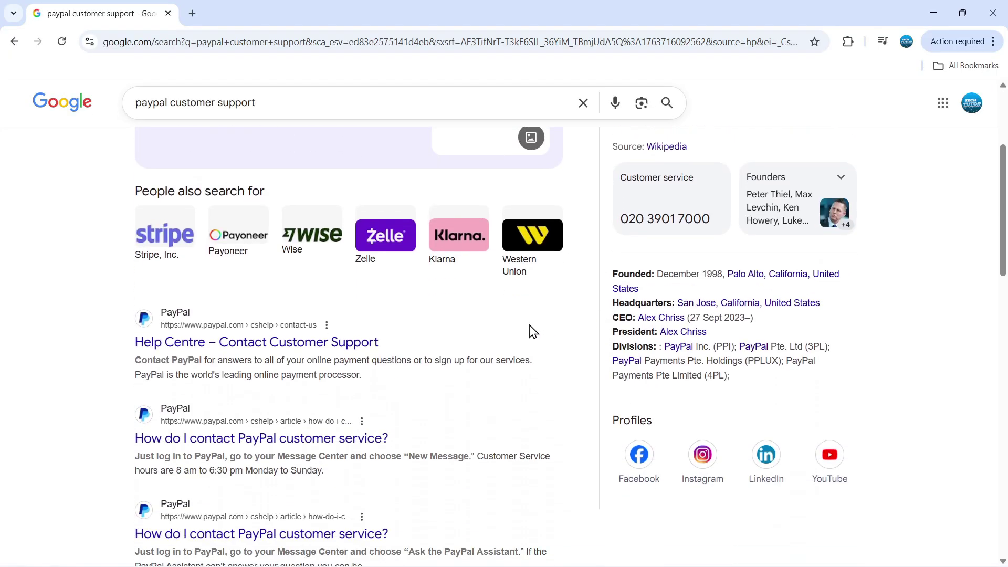
pyautogui.scroll(-1, 528, 332)
pyautogui.click(275, 285)
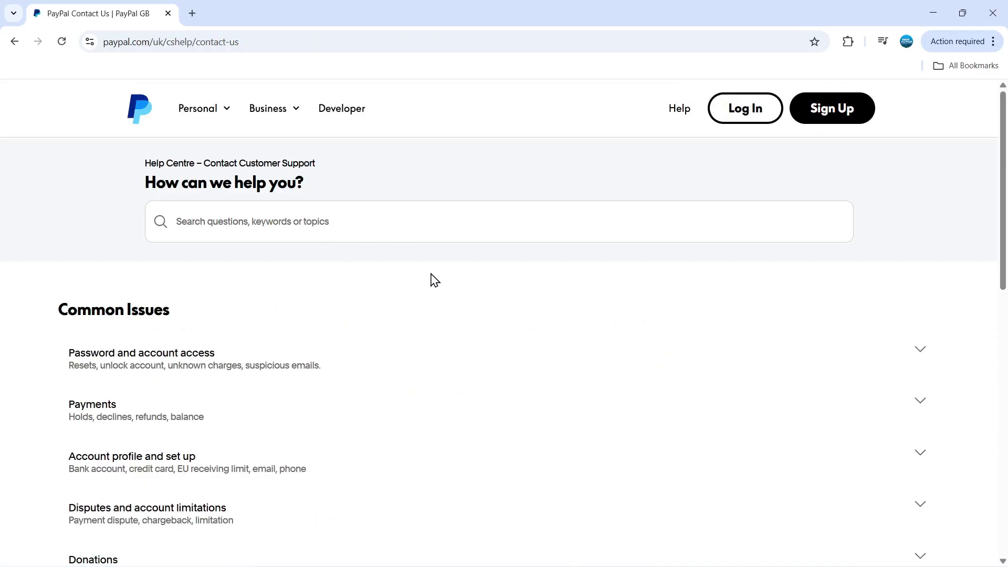
pyautogui.scroll(-1, 438, 283)
pyautogui.scroll(-2, 436, 279)
pyautogui.scroll(-2, 435, 276)
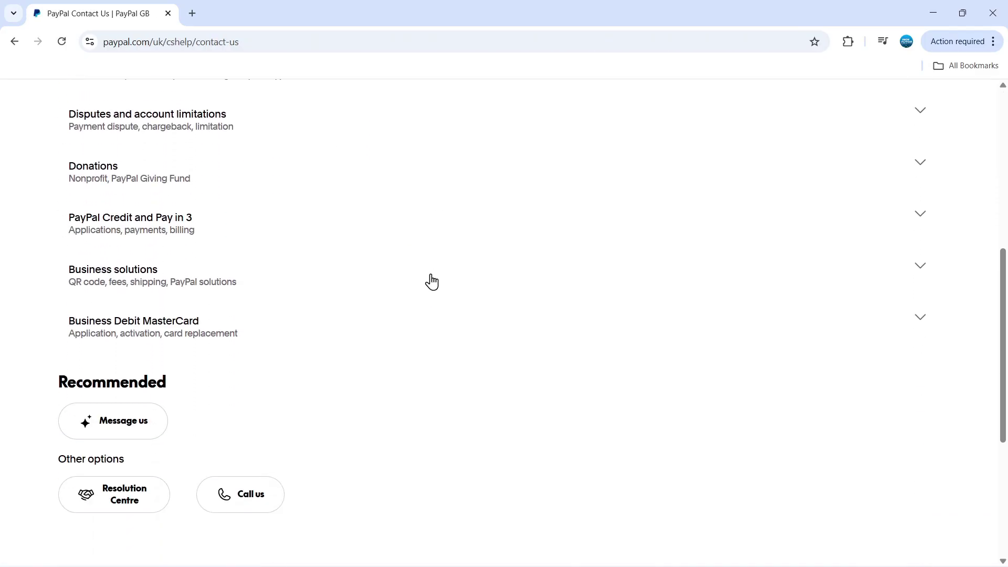
pyautogui.scroll(-2, 432, 281)
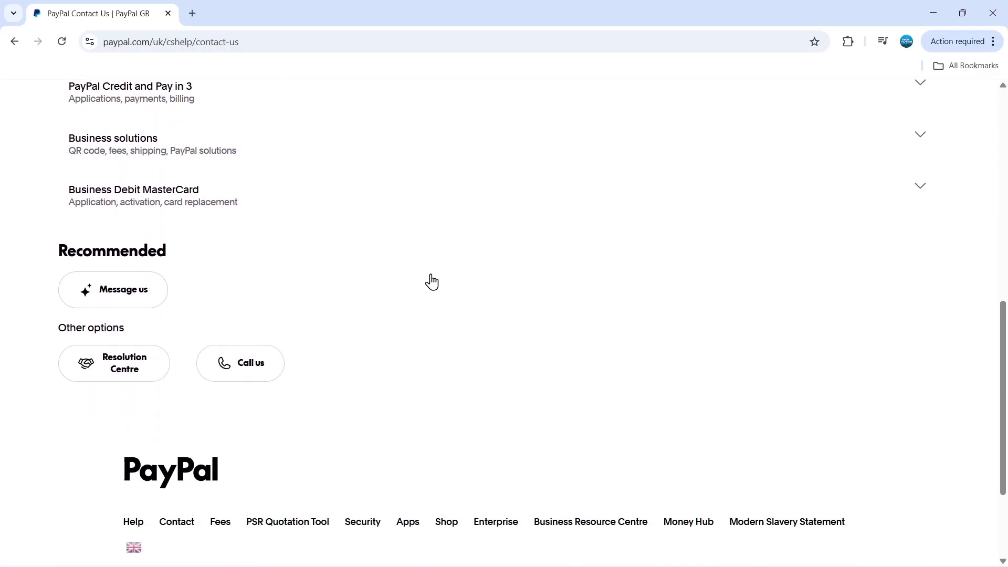
# Try 'Message us', then dismiss the login-required prompt to return to the contact options
pyautogui.click(133, 296)
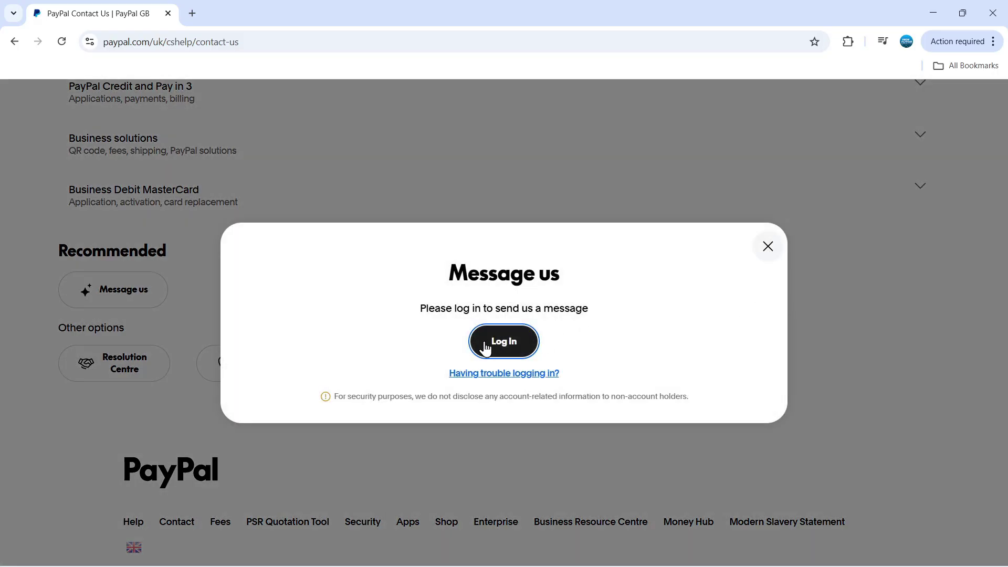
pyautogui.click(510, 342)
pyautogui.click(224, 297)
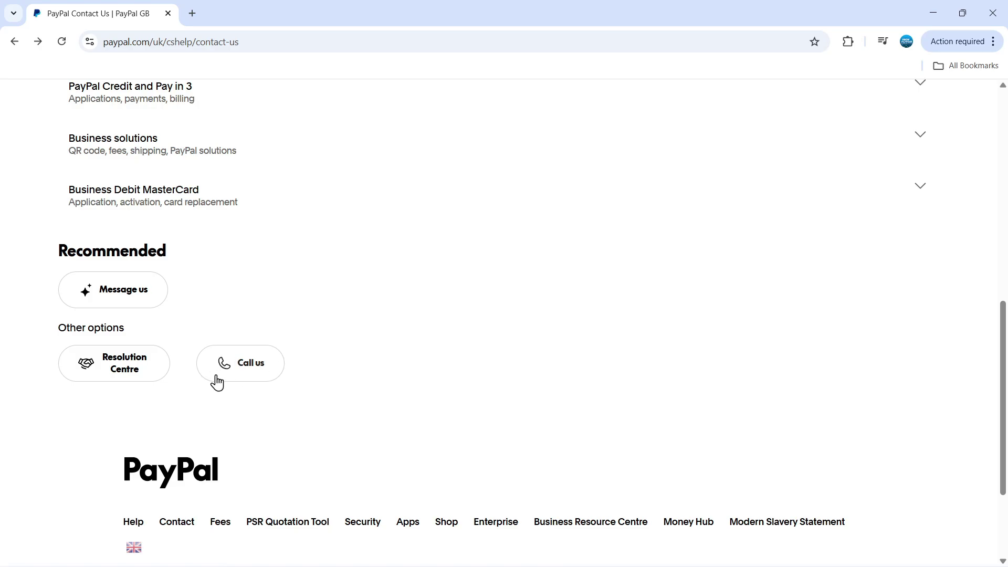
pyautogui.click(241, 370)
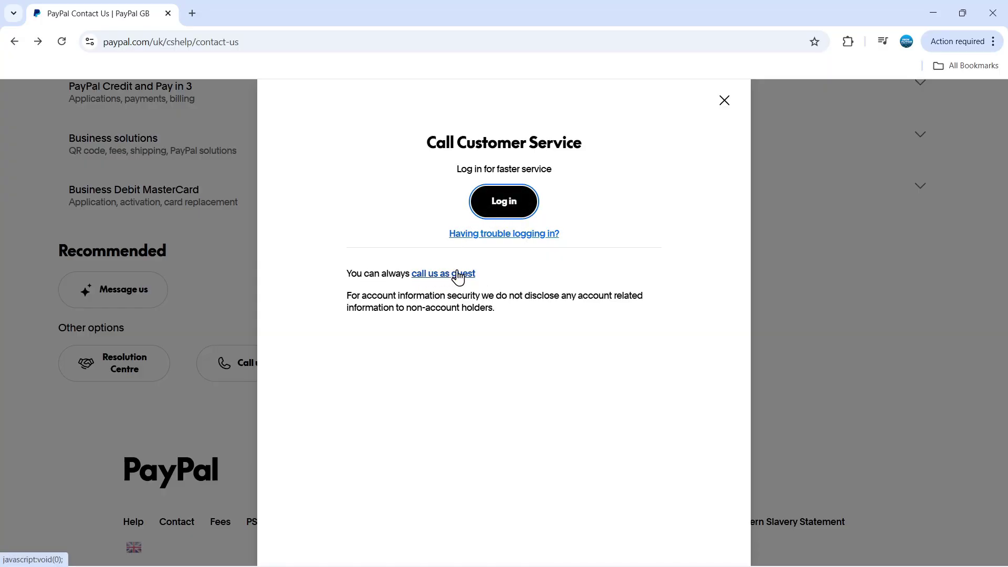
pyautogui.click(443, 277)
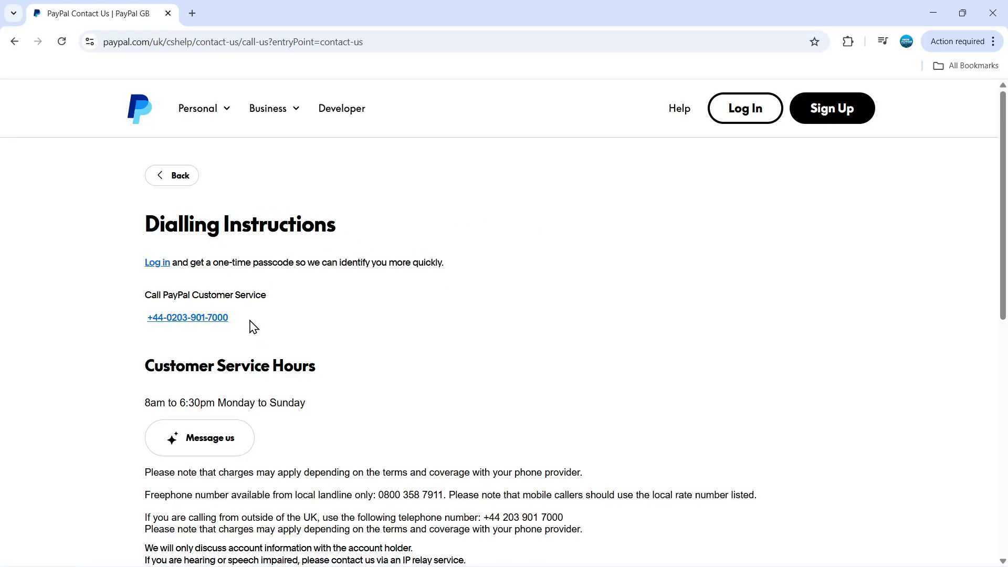
pyautogui.moveTo(251, 326); pyautogui.dragTo(133, 317)
pyautogui.click(273, 320)
pyautogui.moveTo(317, 407); pyautogui.dragTo(145, 403)
pyautogui.click(222, 403)
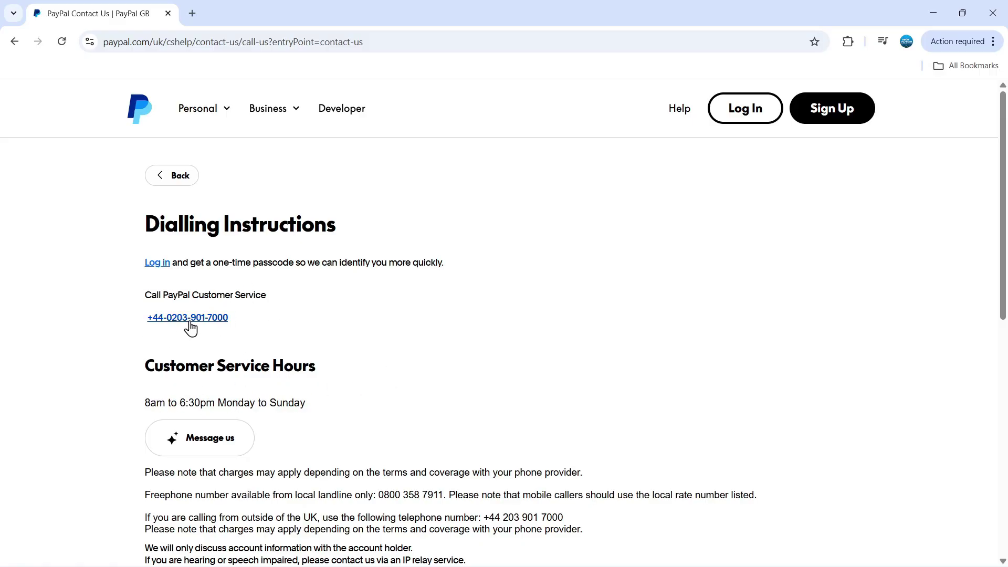